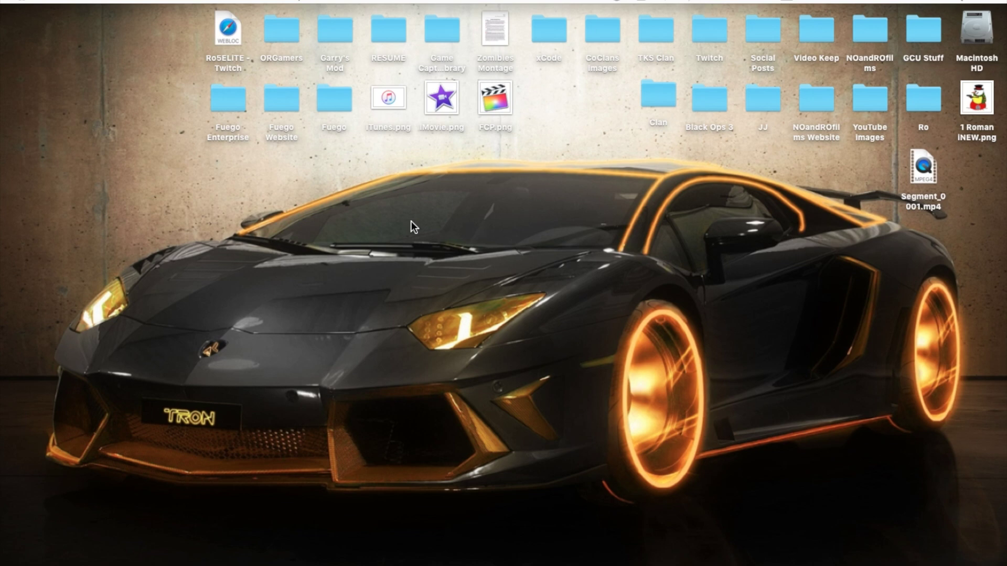
Launch iMovie to the Projects browser listing iMovie 10.1 Tutorials, My Tutorial and others.
mouse_move(2, 140)
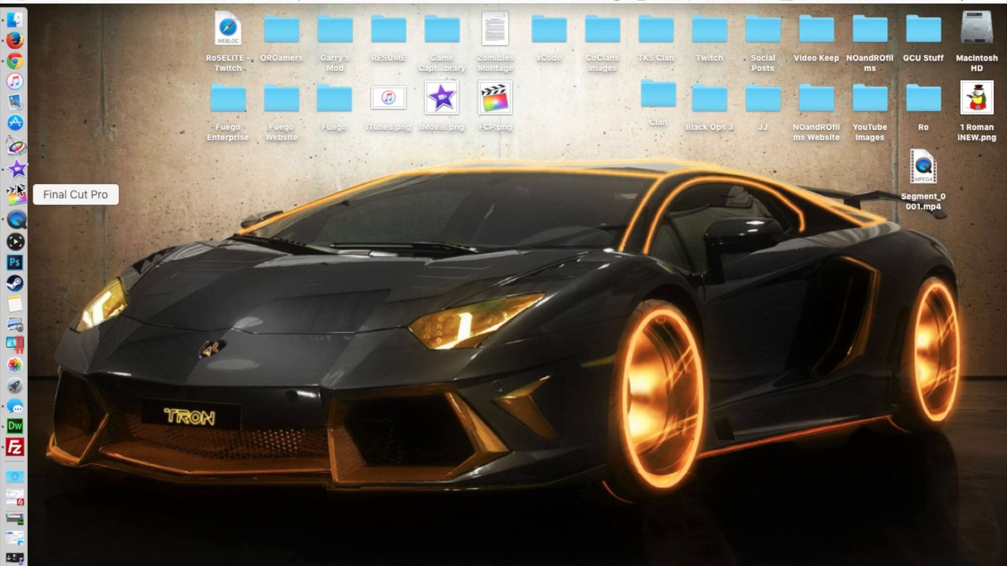
click(7, 168)
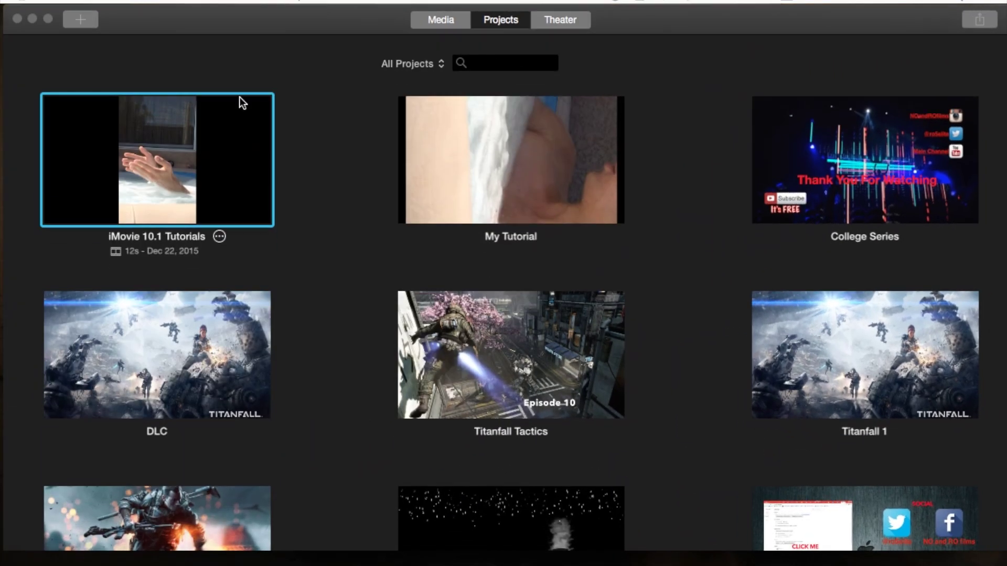
scroll(350, 200, down, 1)
scroll(351, 200, up, 1)
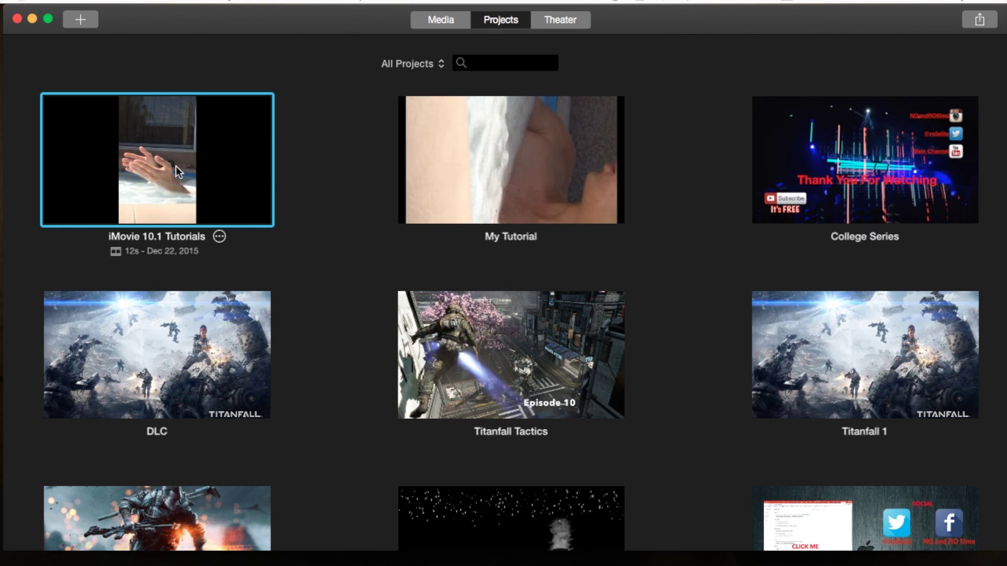
Open iMovie 10.1 Tutorials and place a 10-second Far Far Away title after the clip.
double_click(178, 171)
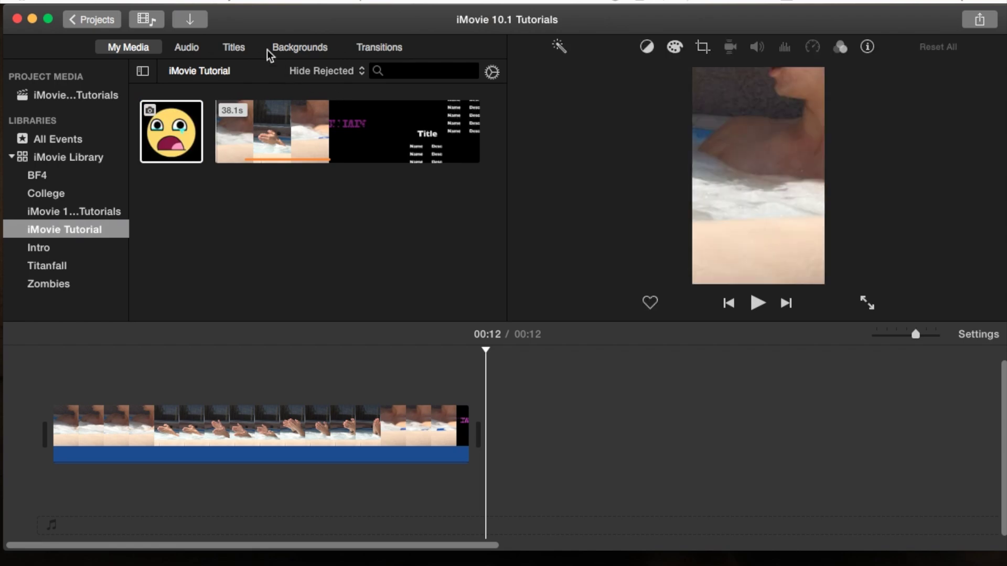
click(233, 47)
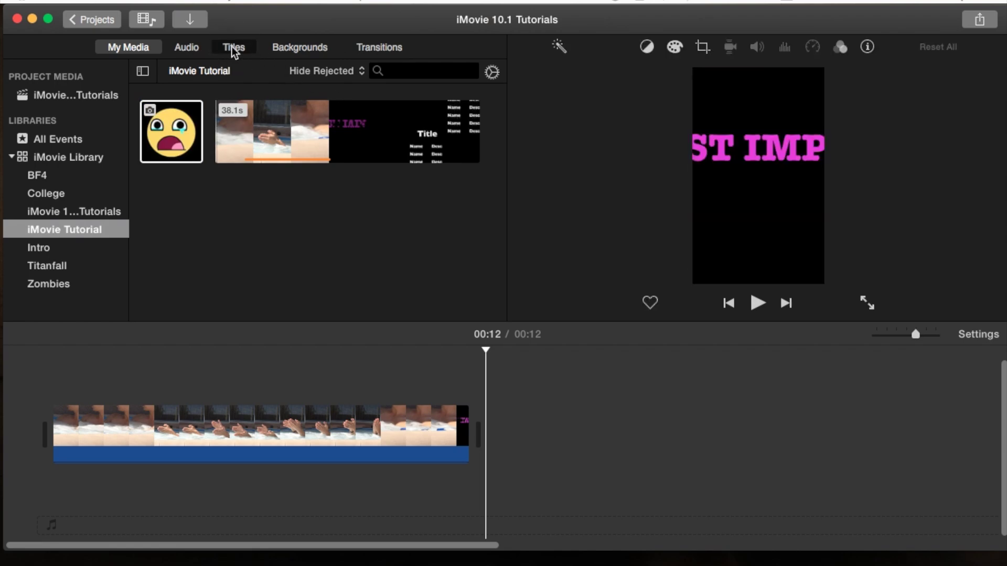
scroll(436, 240, down, 3)
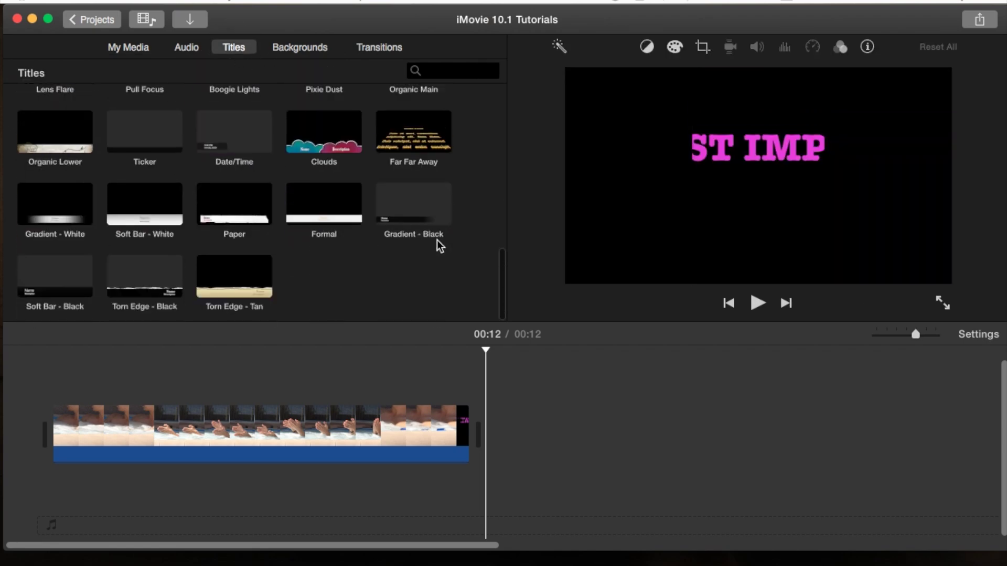
scroll(436, 240, up, 8)
scroll(436, 240, down, 3)
click(431, 132)
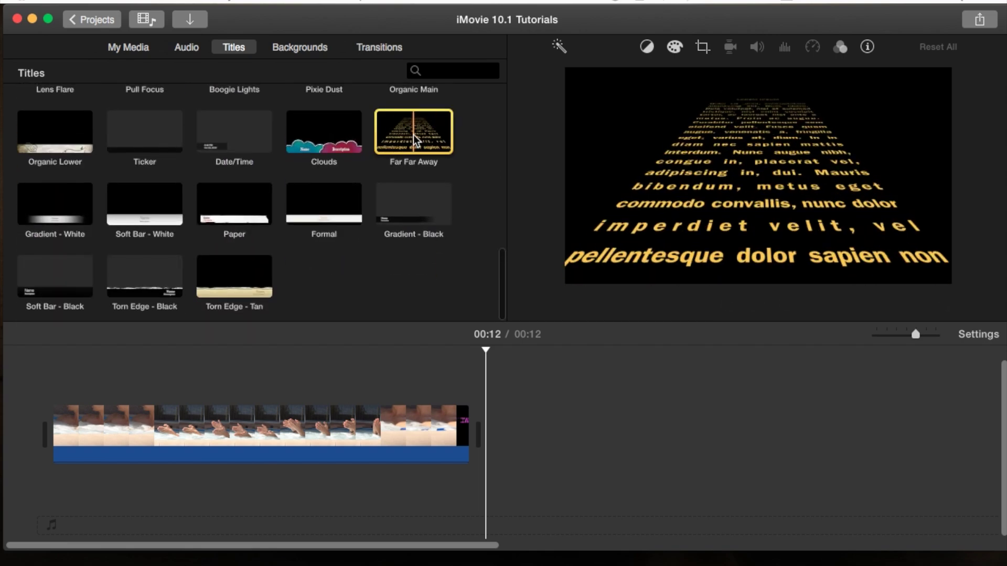
drag(439, 173, 621, 448)
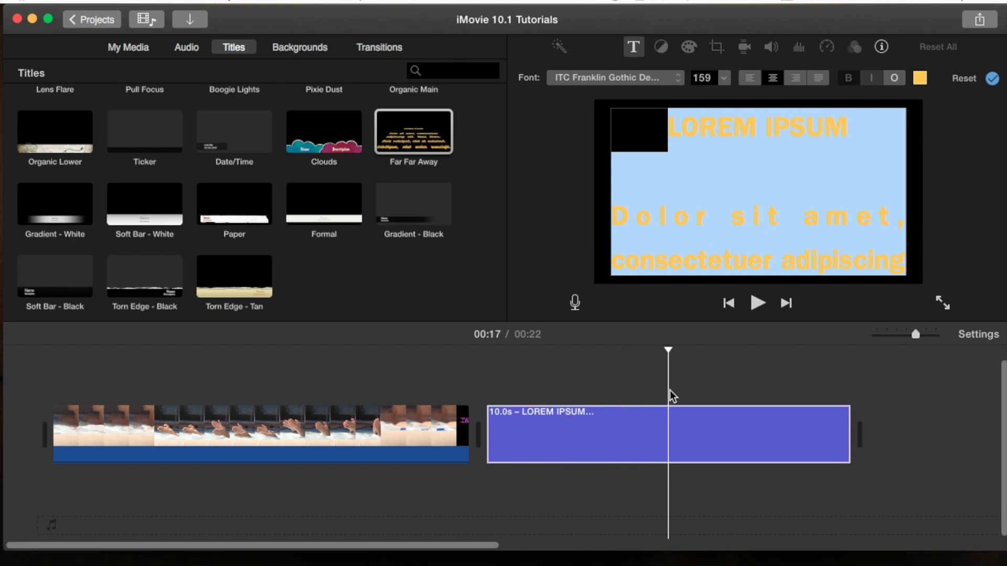
Recolour the Far Far Away title text from yellow to Snow white.
click(593, 446)
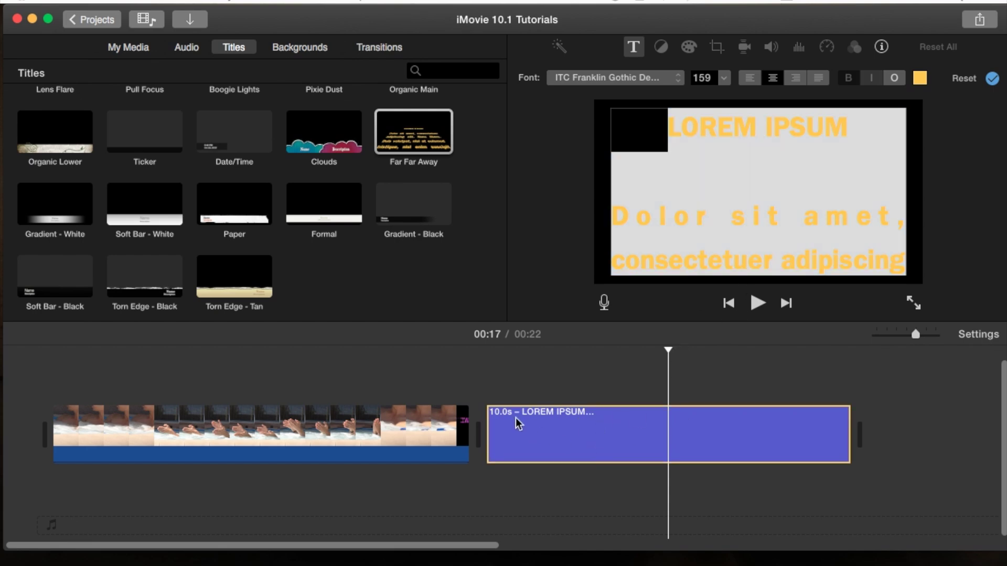
click(731, 445)
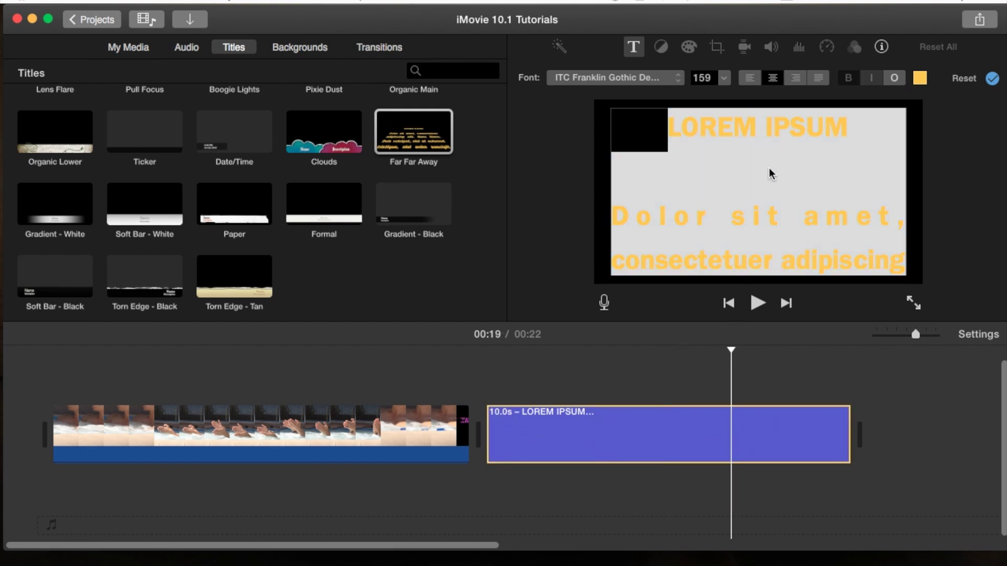
click(729, 210)
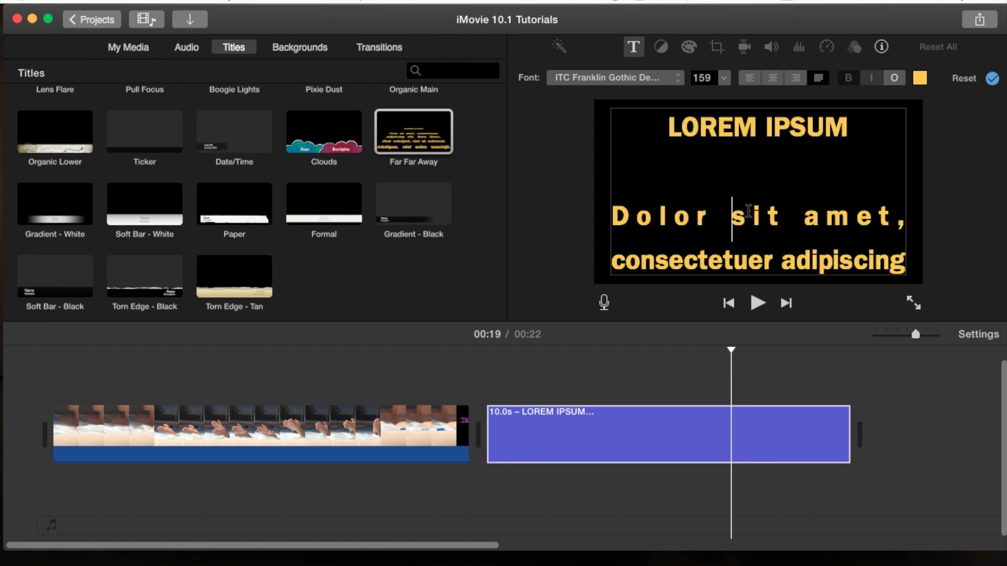
click(924, 79)
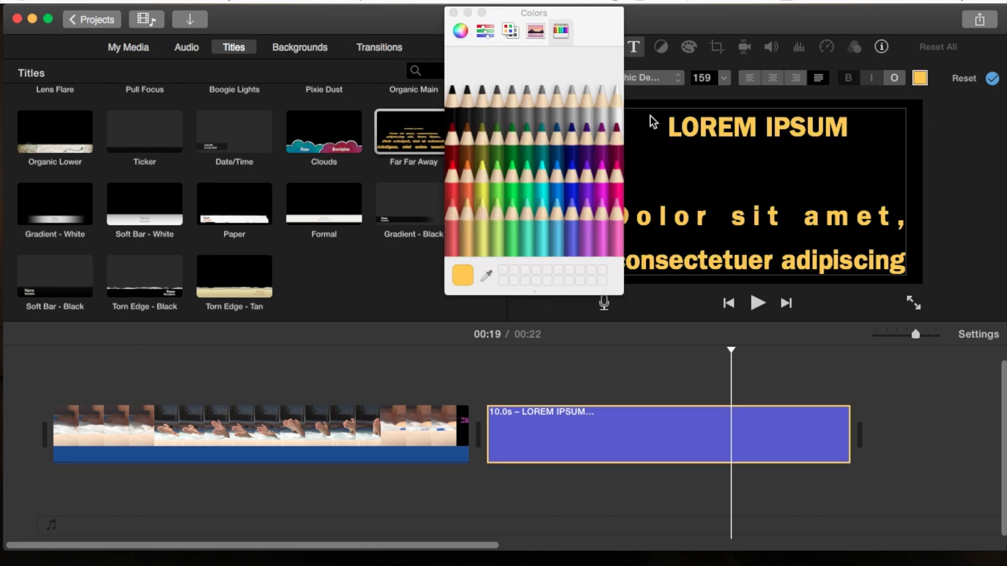
click(616, 94)
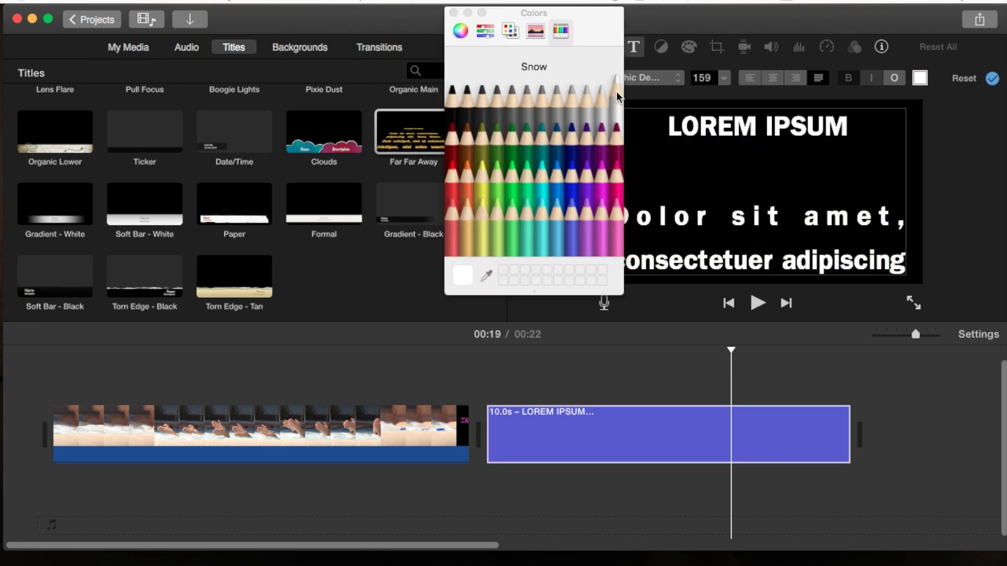
click(454, 12)
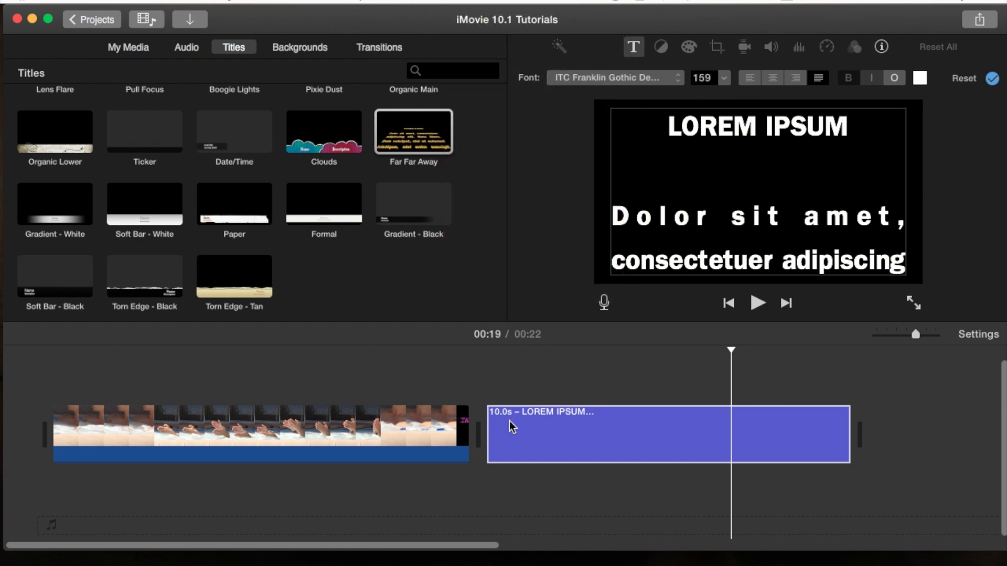
click(539, 391)
click(575, 386)
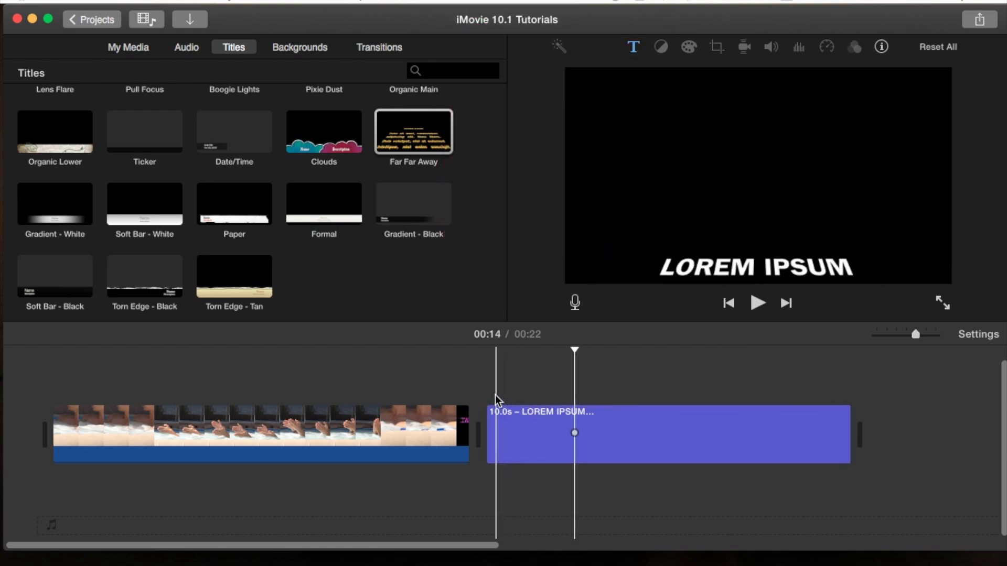
key(space)
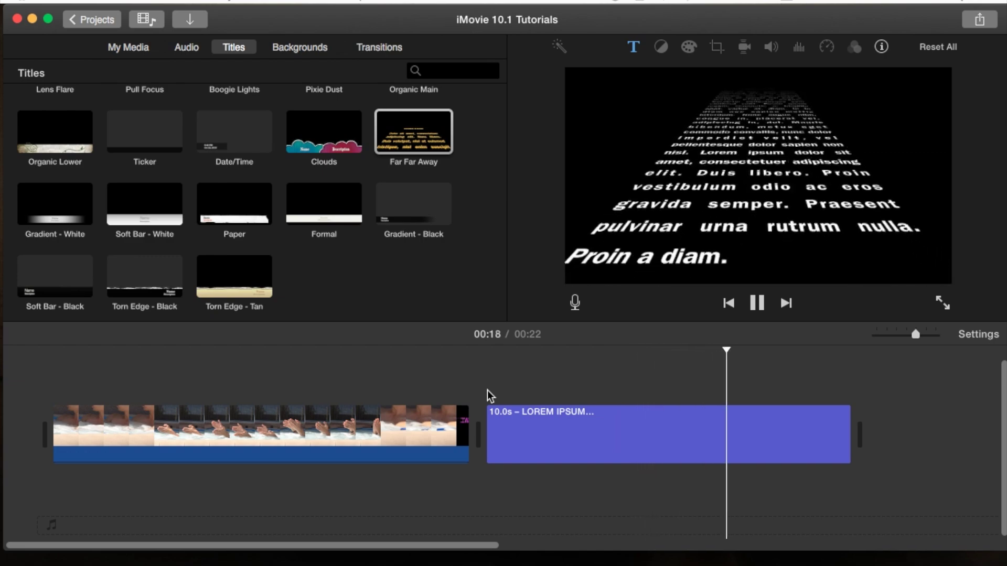
key(space)
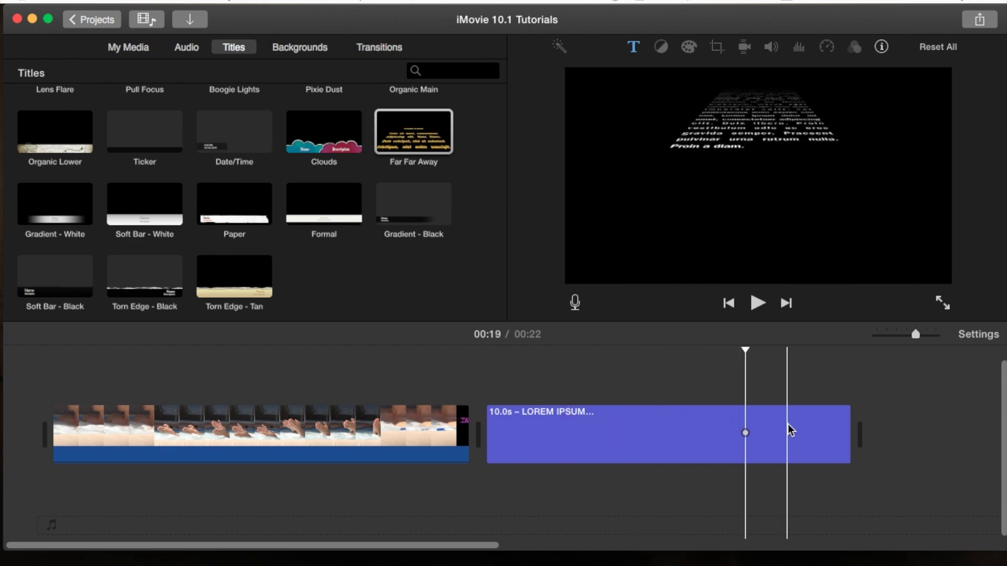
Stretch the Far Far Away title clip to 53.8 seconds and play it back.
drag(846, 411, 786, 417)
scroll(614, 418, left, 10)
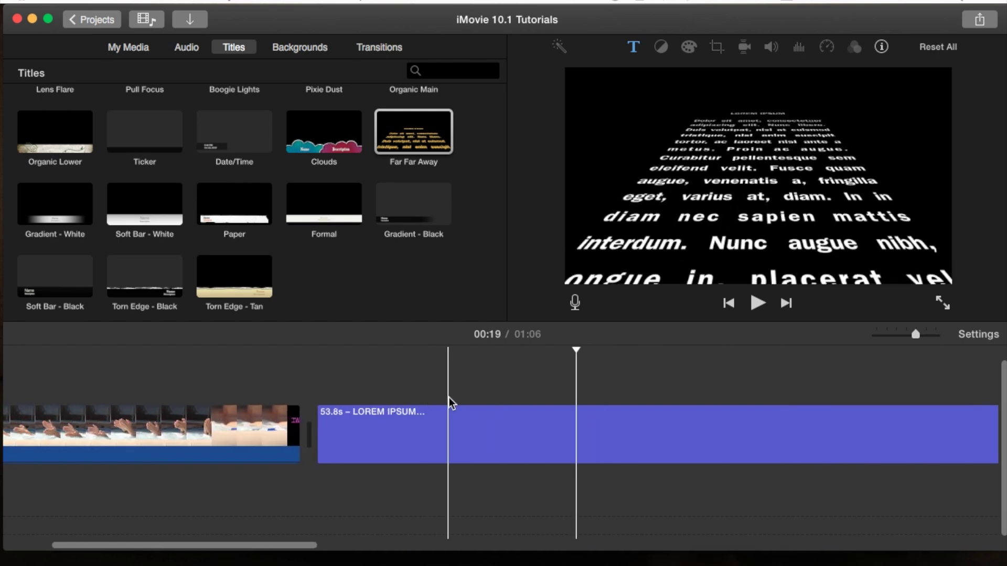
key(space)
key(space)
key(space)
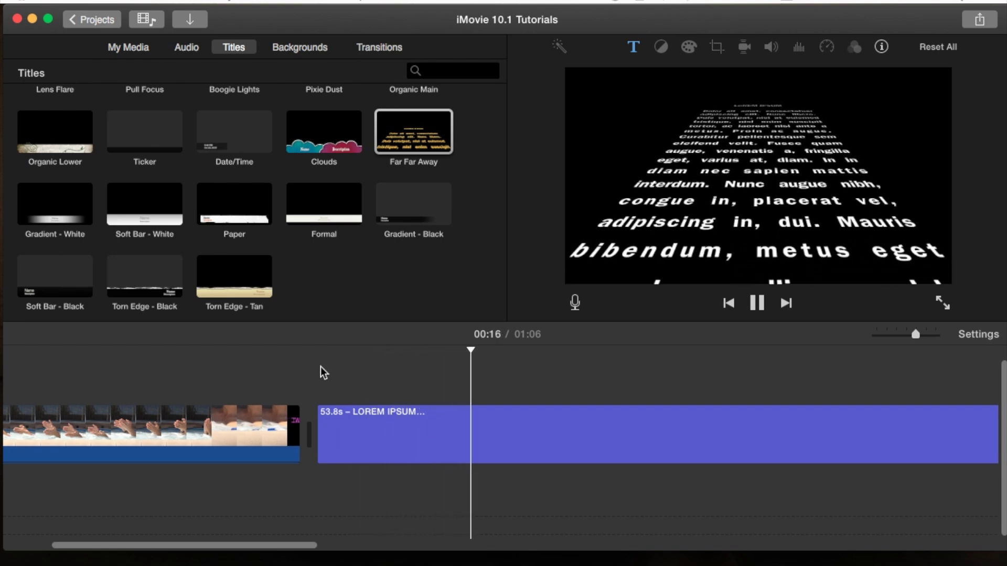
key(space)
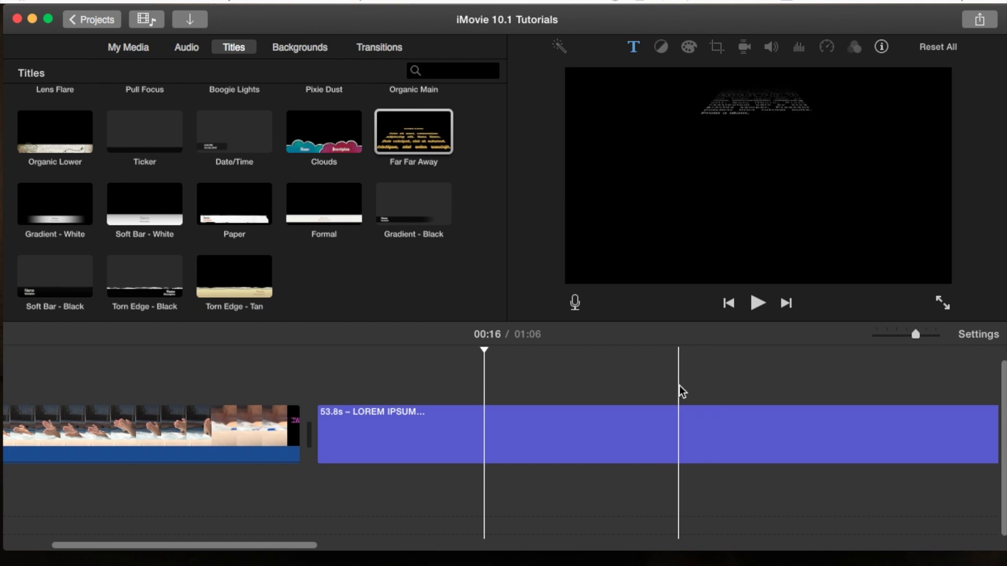
Scroll back along the timeline and select the Far Far Away title clip.
scroll(965, 391, right, 5)
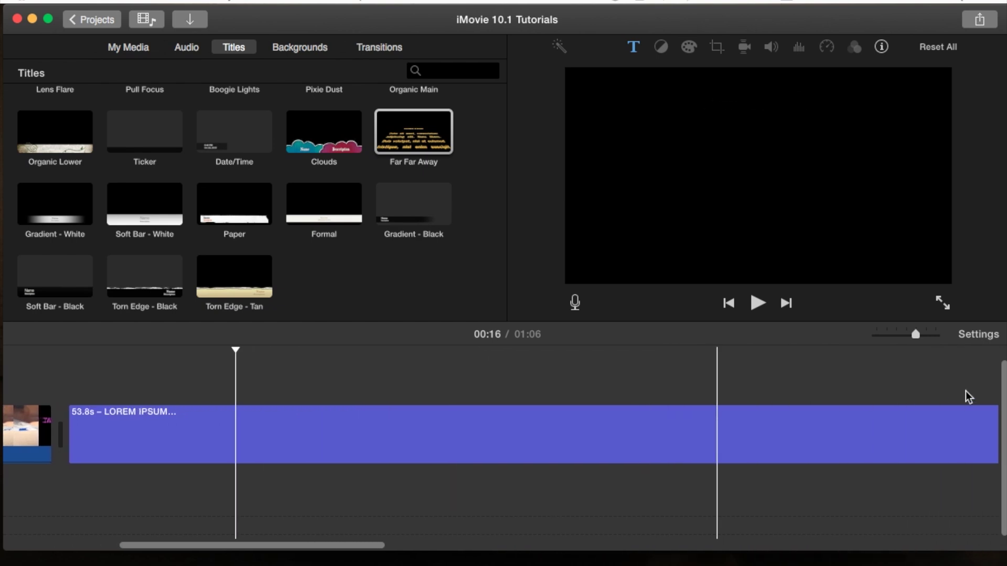
scroll(700, 414, left, 2)
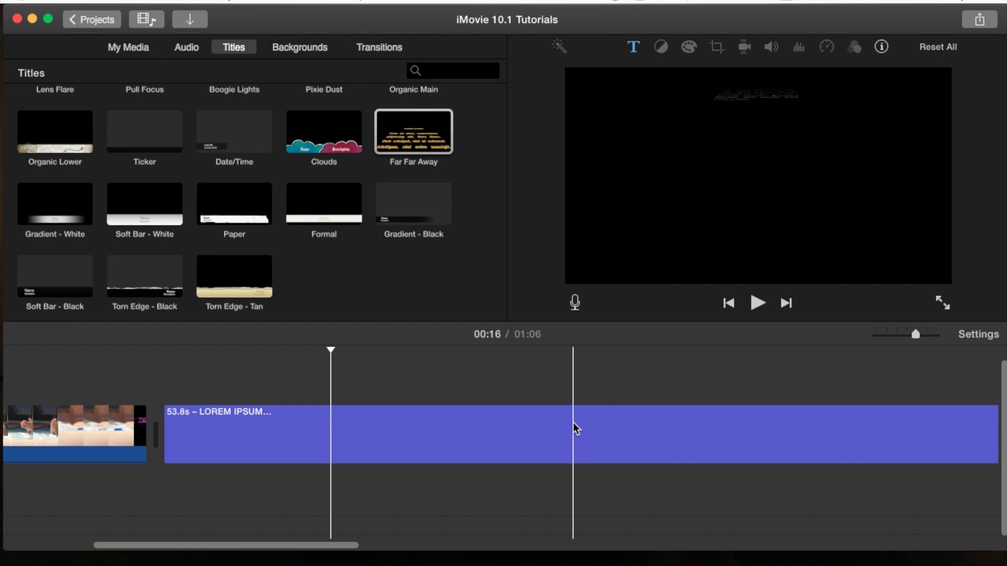
scroll(573, 422, left, 3)
scroll(574, 423, left, 1)
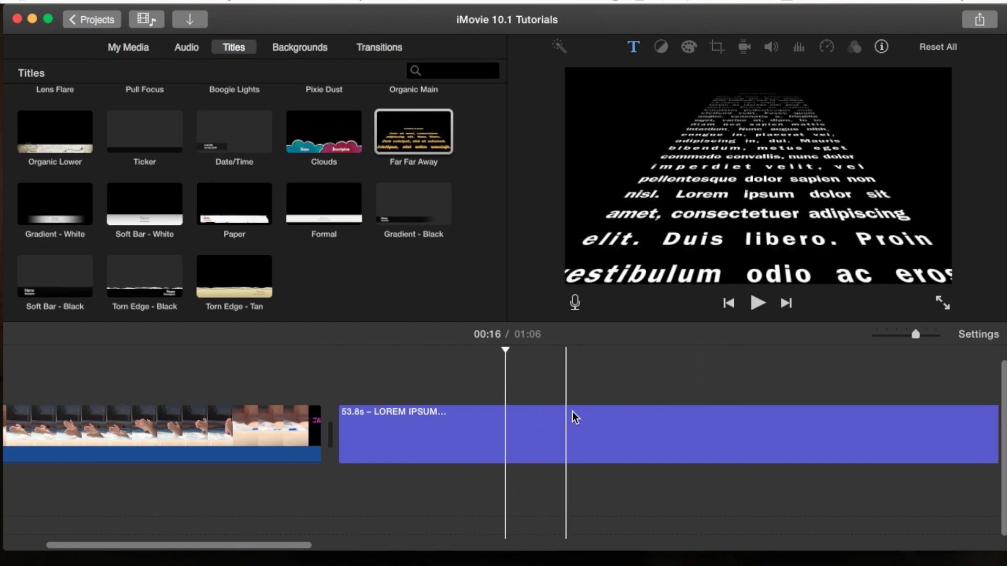
click(555, 415)
Delete the Far Far Away title, then add a 10-second Scrolling Credits title after the video and play it.
key(Delete)
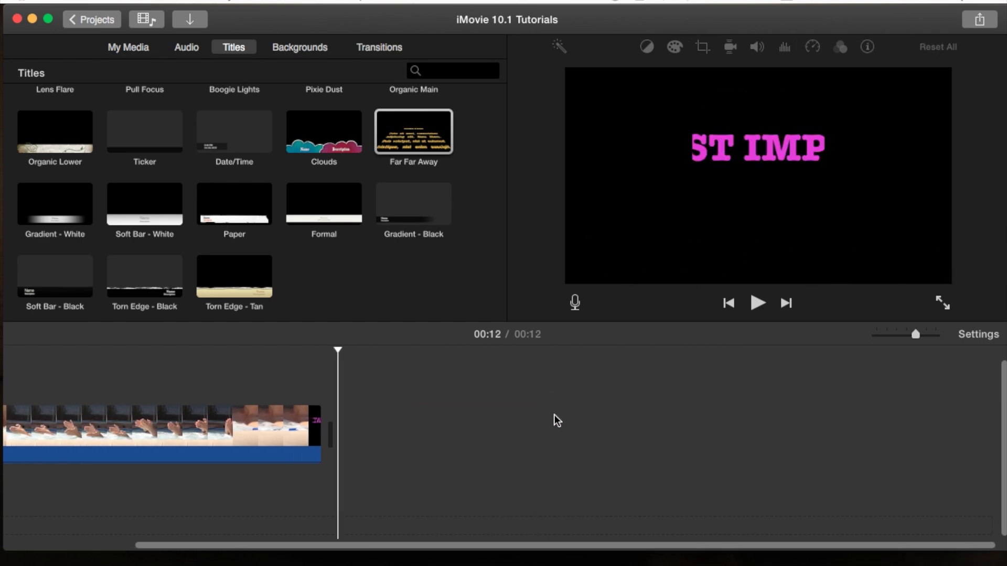
scroll(354, 395, left, 1)
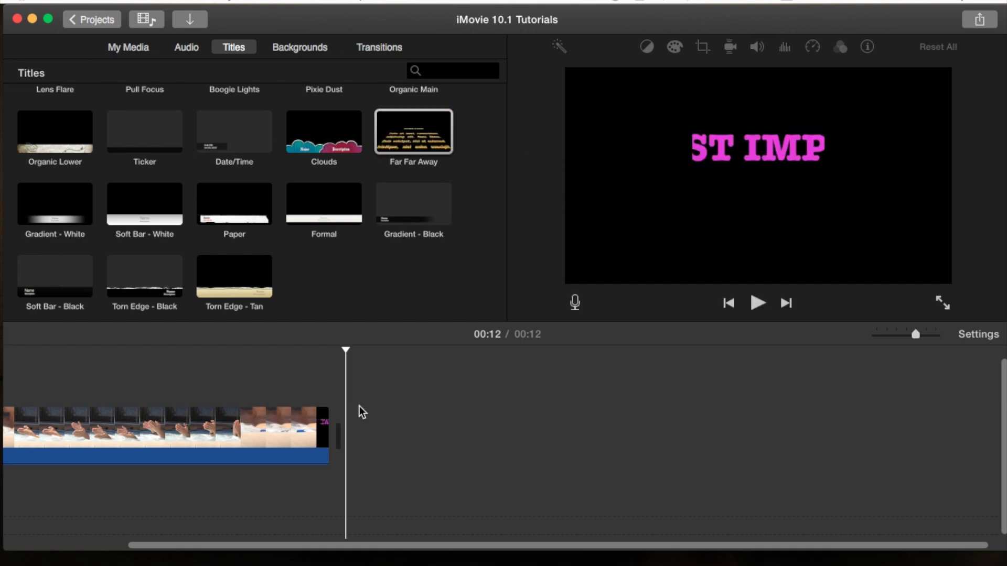
scroll(285, 180, up, 6)
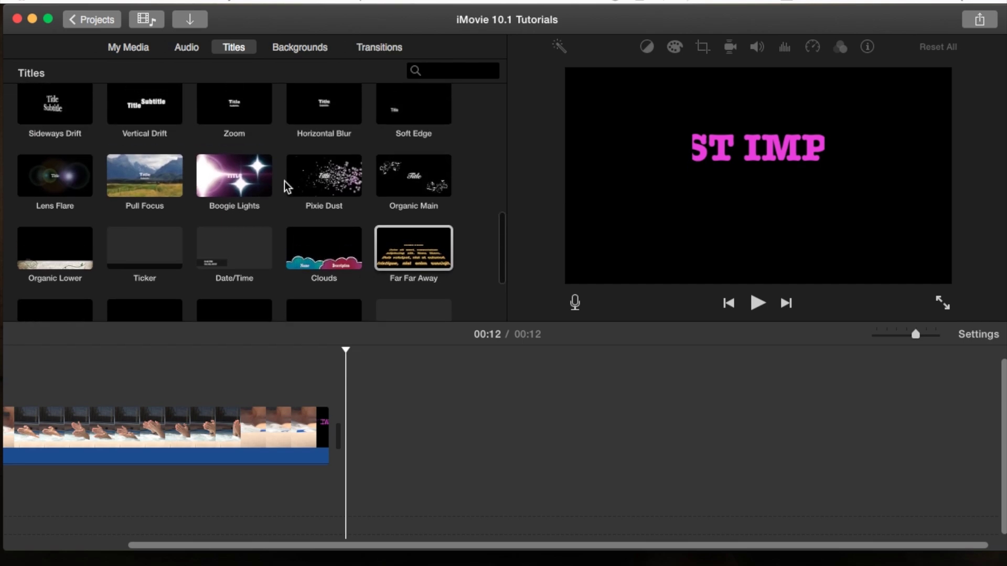
click(333, 177)
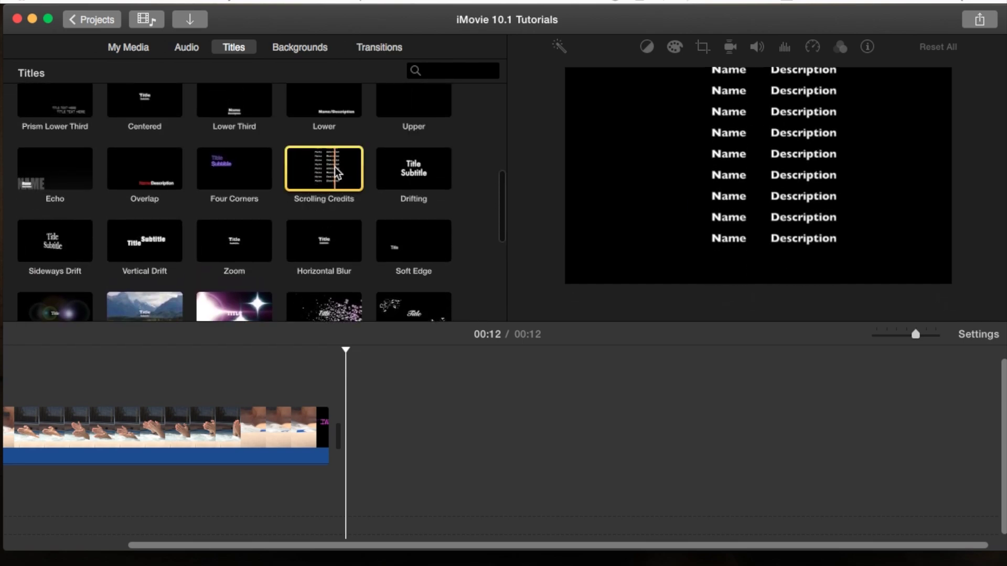
drag(307, 165, 394, 421)
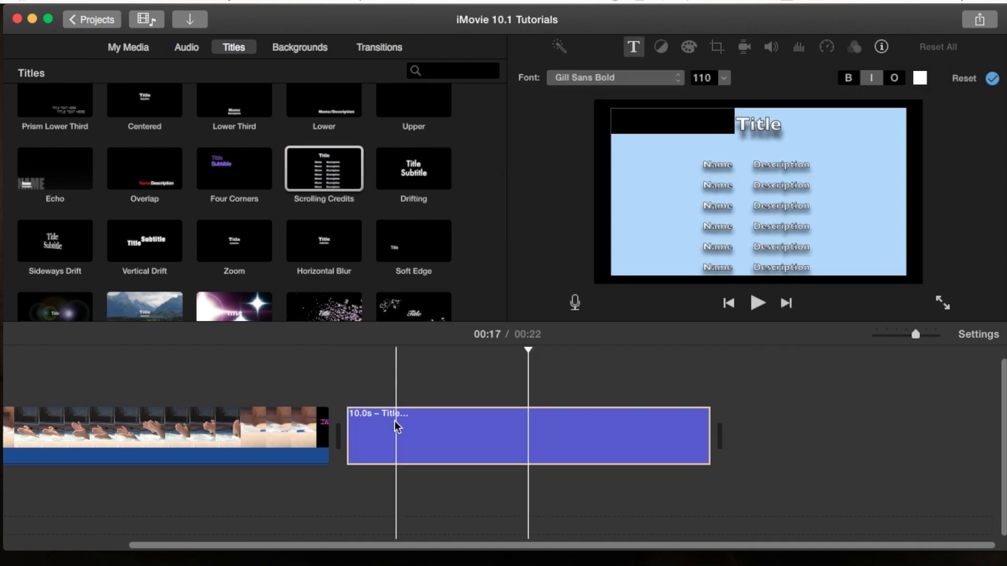
click(358, 387)
key(space)
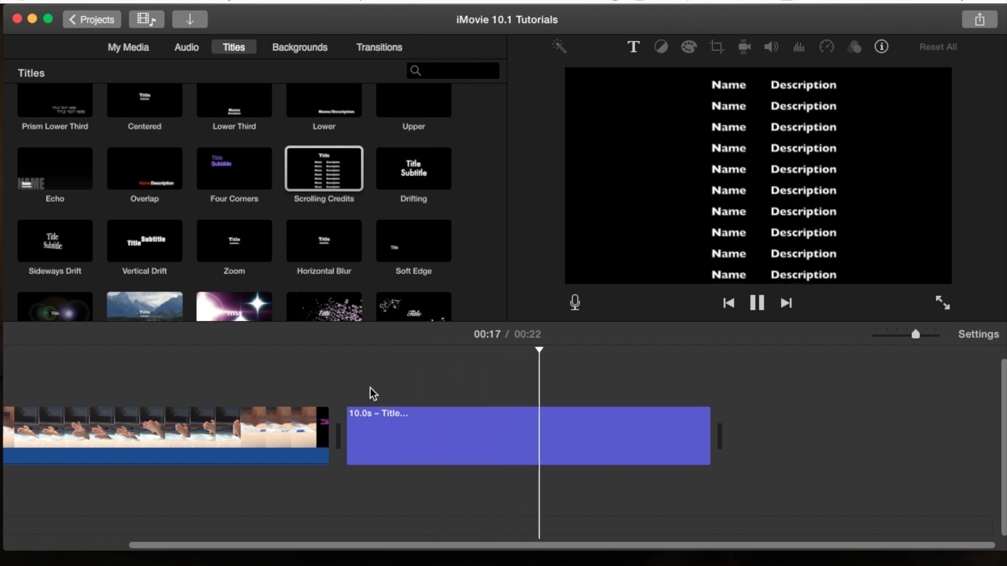
Replay the credits and shorten the Scrolling Credits clip to 2.4 seconds.
key(space)
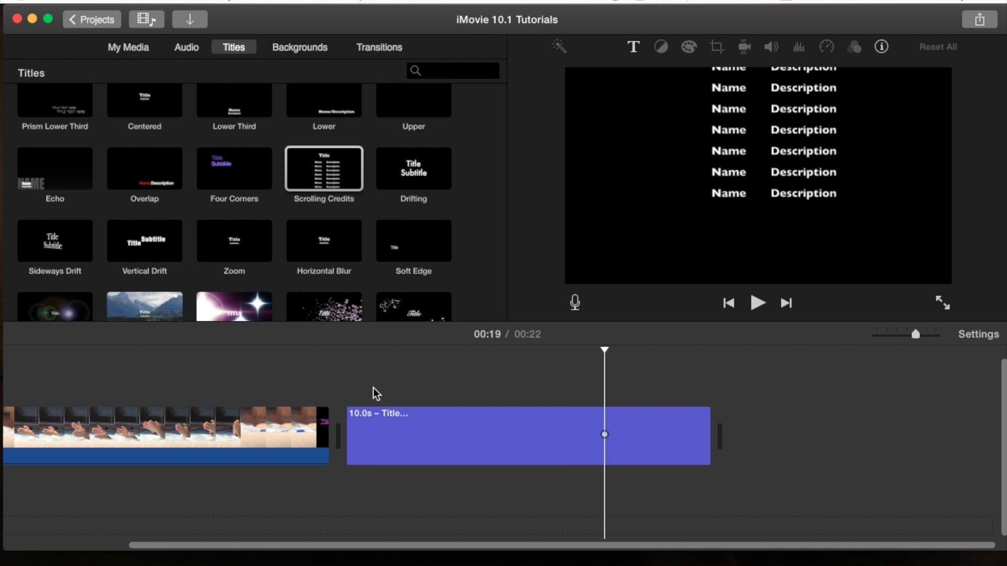
key(space)
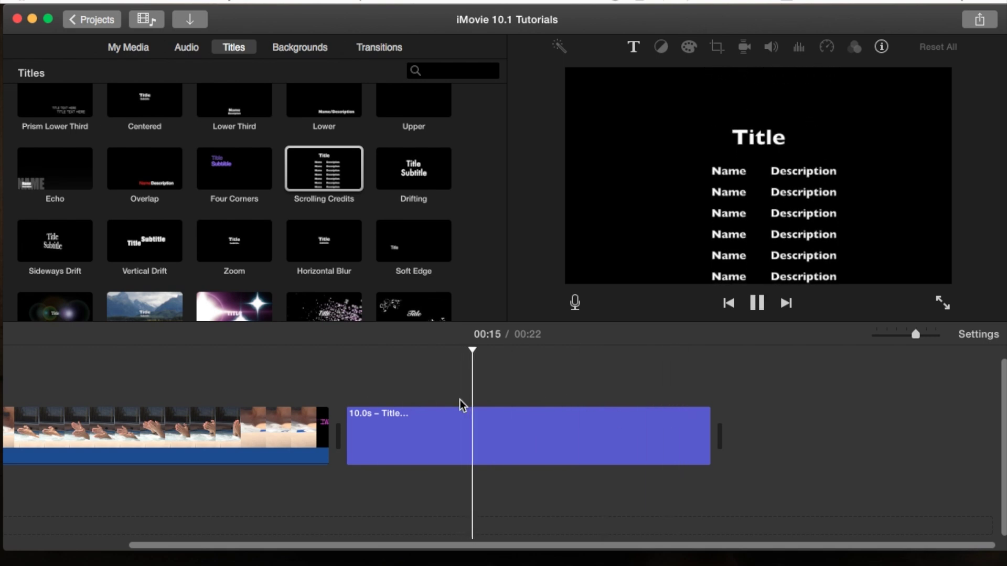
key(space)
drag(708, 420, 431, 426)
key(space)
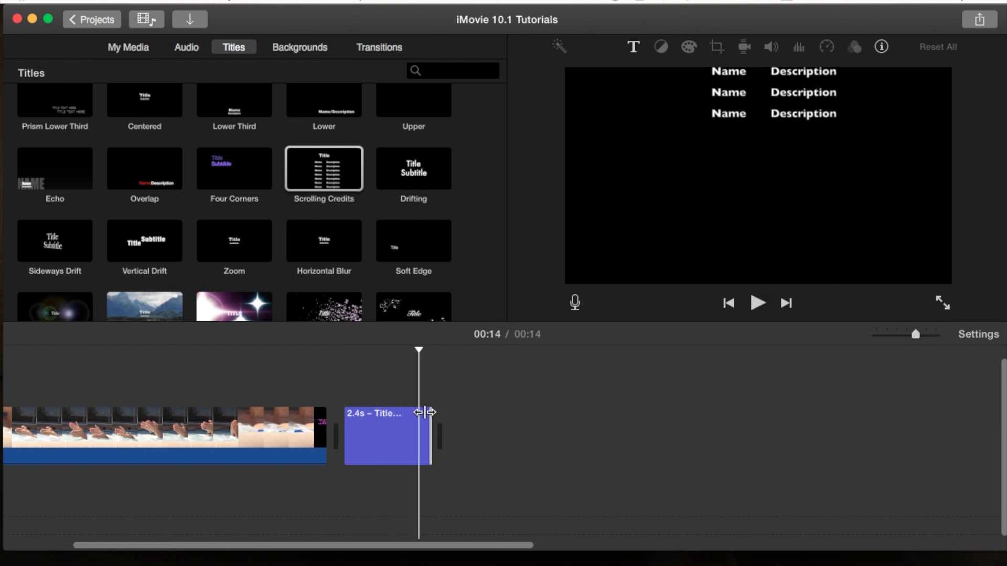
Stretch the credits clip to 46.0 seconds, making the project 58 seconds, and play it.
drag(431, 420, 999, 394)
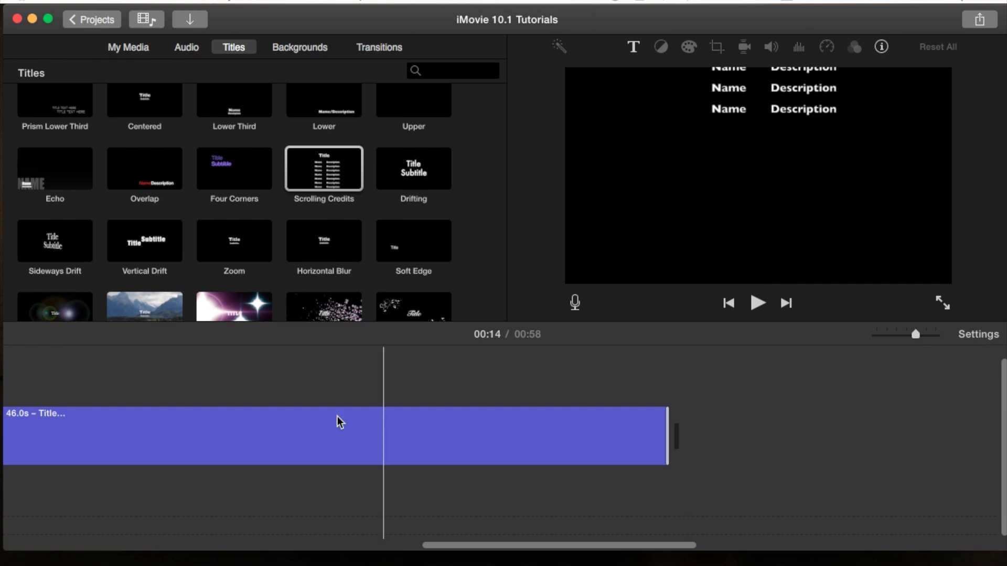
scroll(323, 423, left, 10)
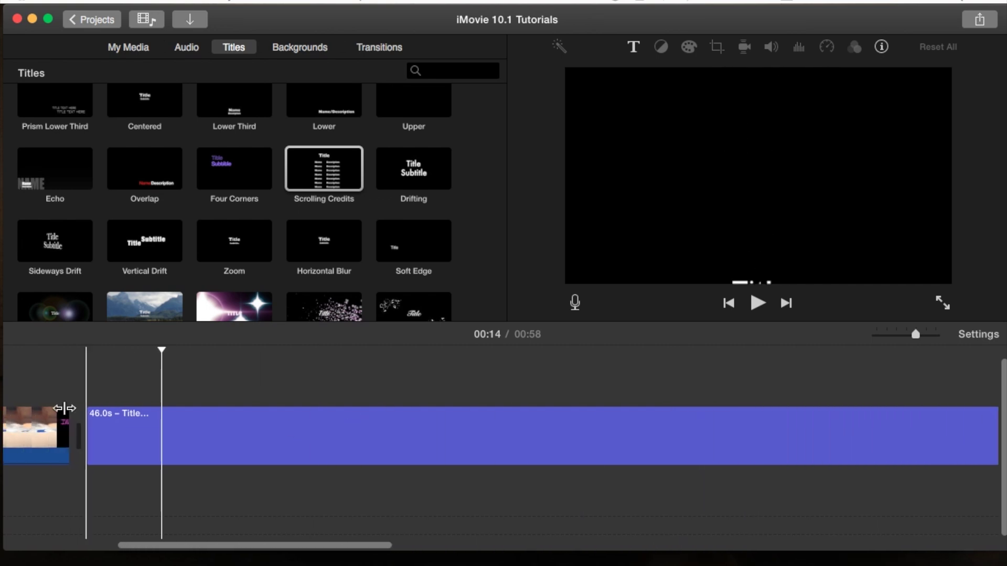
key(space)
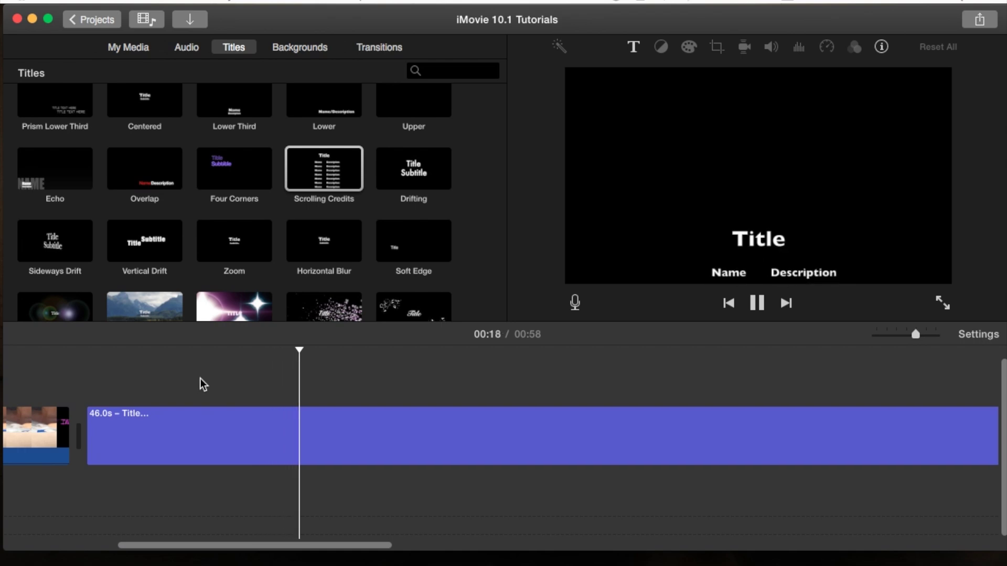
Delete the credits clip and add a 10-second Far Far Away title after the video.
key(space)
scroll(385, 215, down, 5)
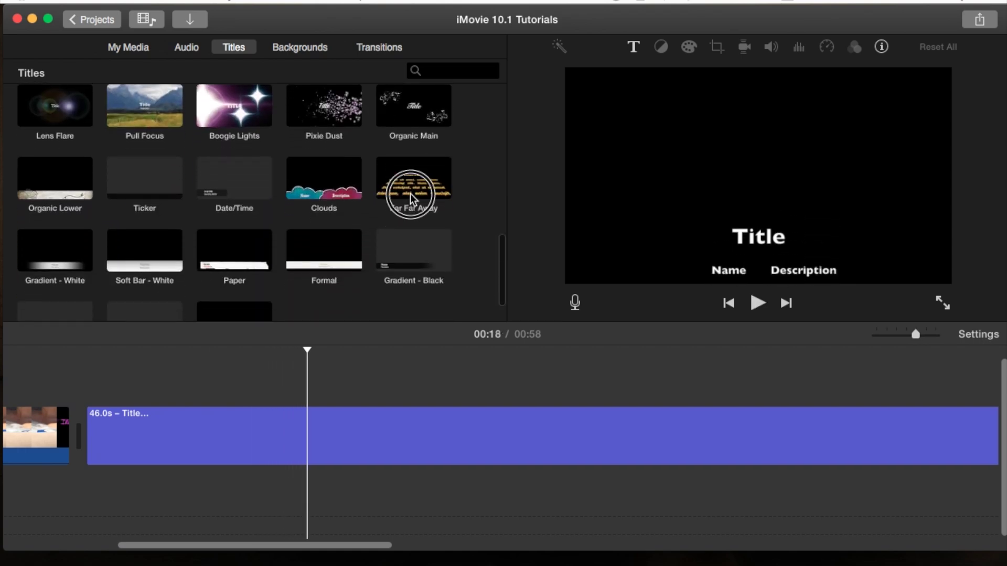
click(410, 194)
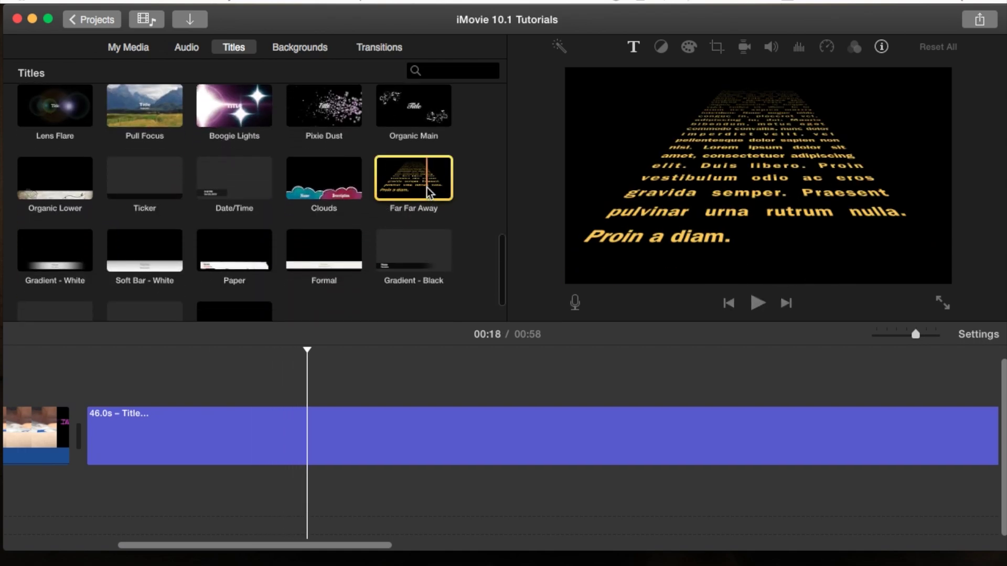
click(347, 428)
key(Delete)
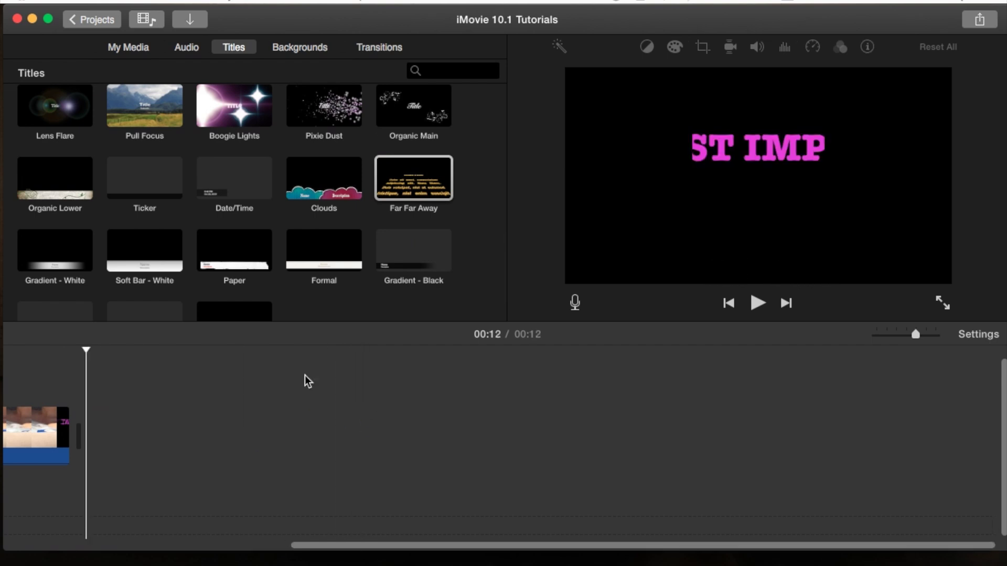
drag(418, 178, 364, 455)
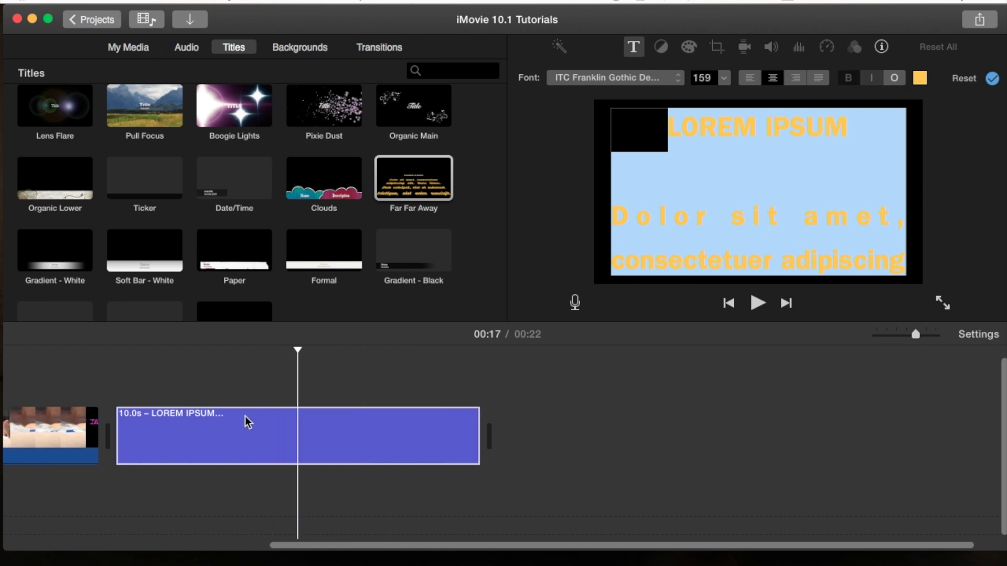
Try dragging the Far Far Away clip's edge longer; it stays 10 seconds.
click(225, 432)
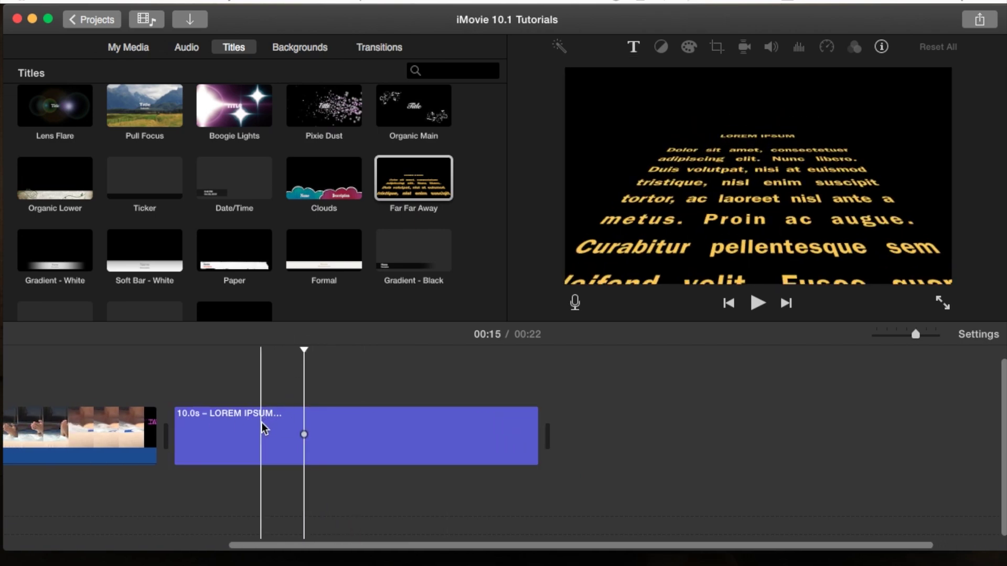
click(314, 410)
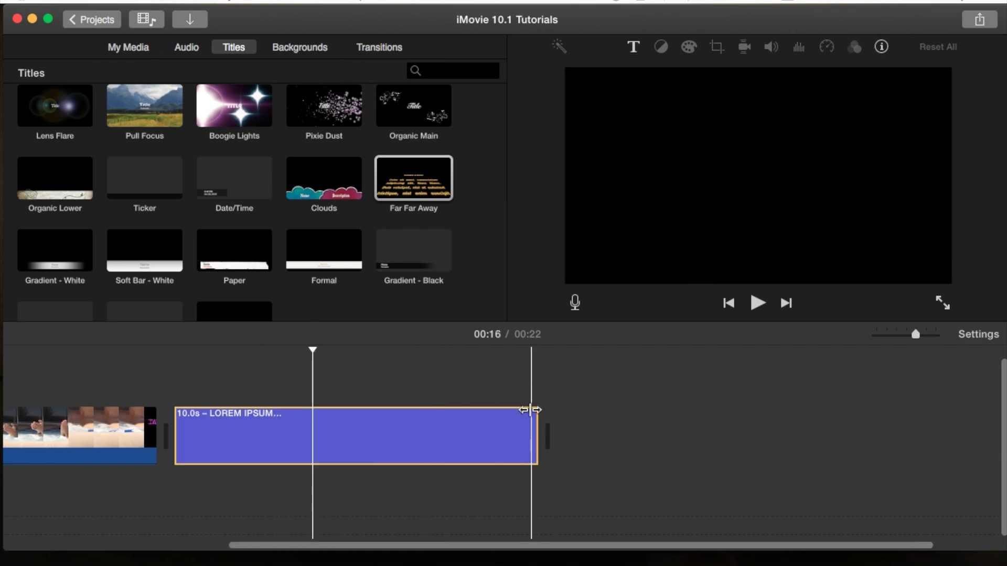
mouse_move(537, 412)
mouse_down()
mouse_move(557, 417)
mouse_move(536, 418)
mouse_up()
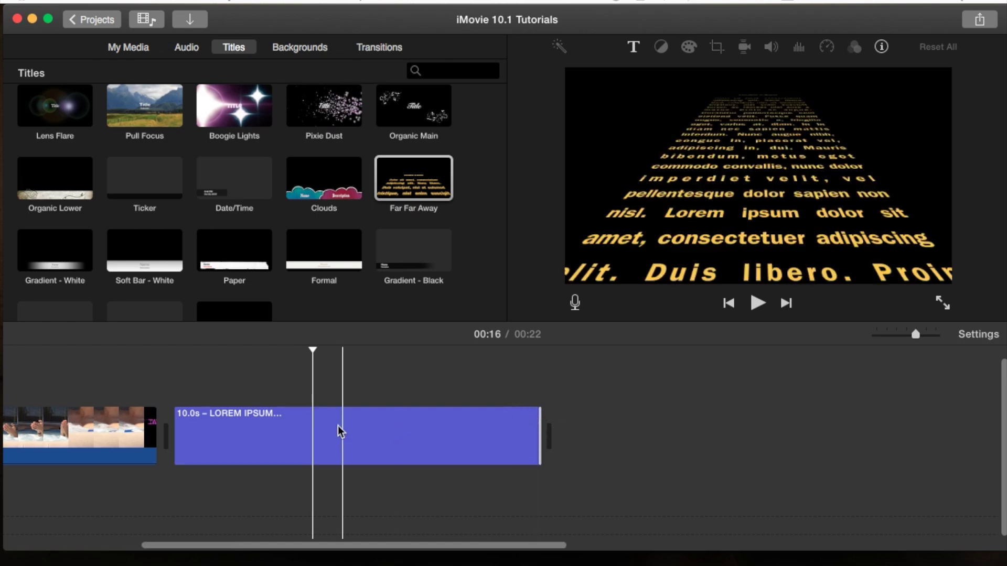
click(337, 431)
click(753, 169)
click(386, 388)
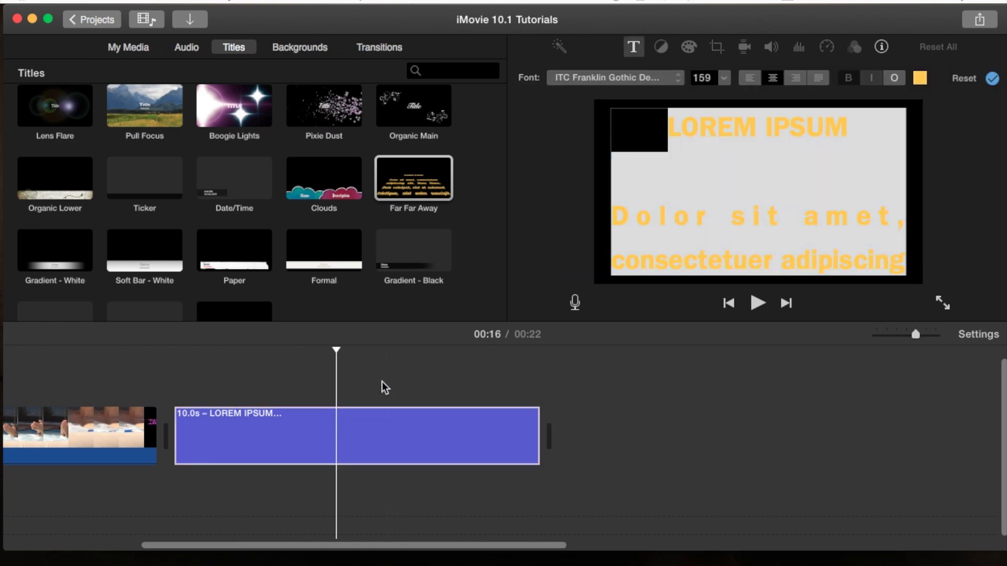
click(344, 368)
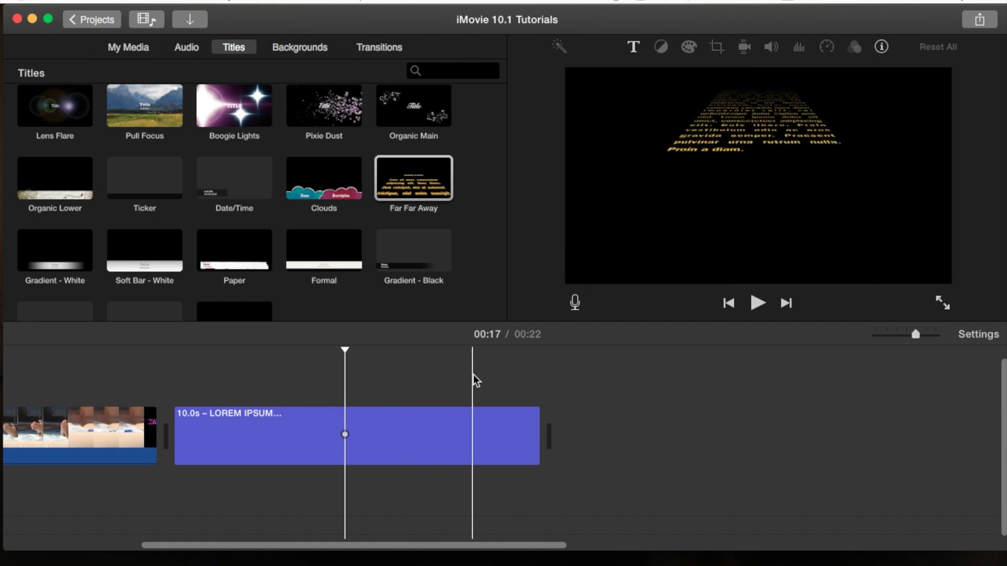
click(352, 414)
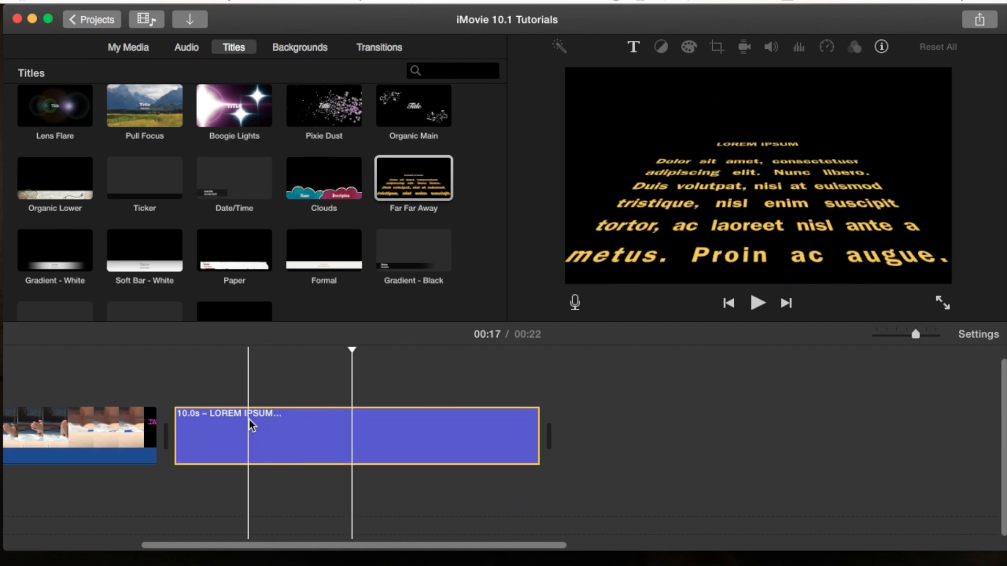
scroll(269, 417, left, 6)
Open the File export settings for the 22-second project: 720p, High quality, Faster compression.
click(305, 420)
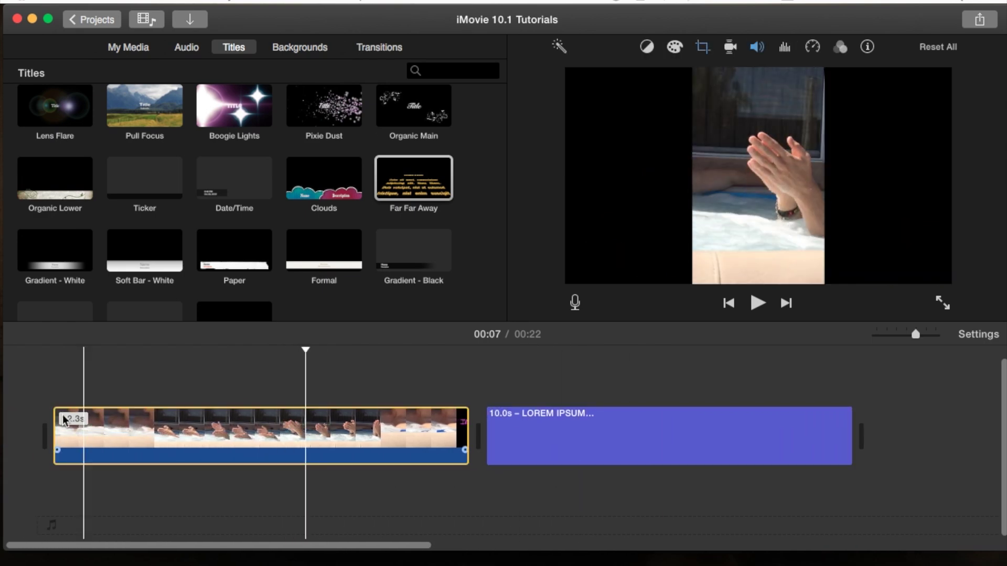
scroll(332, 372, right, 5)
click(334, 427)
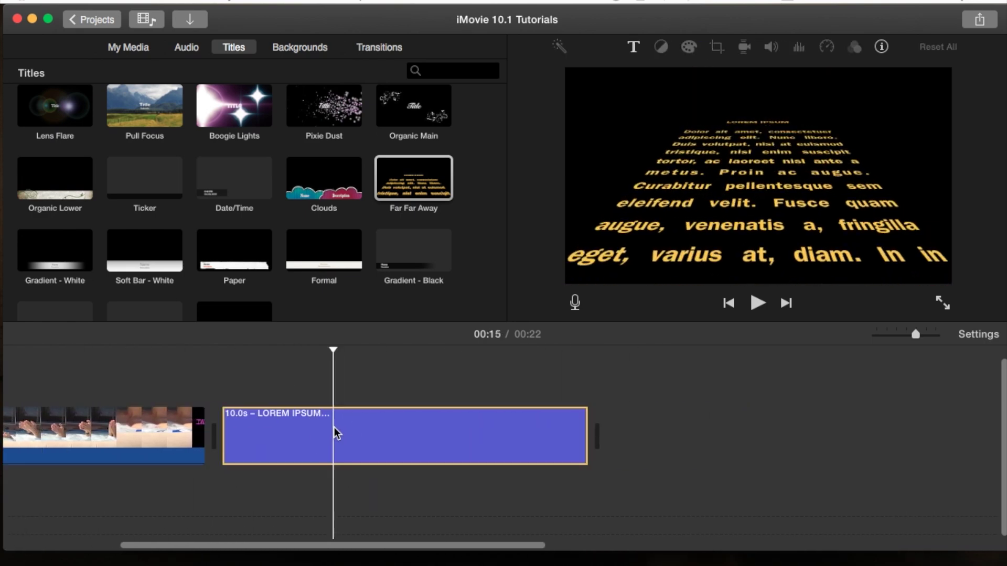
click(985, 17)
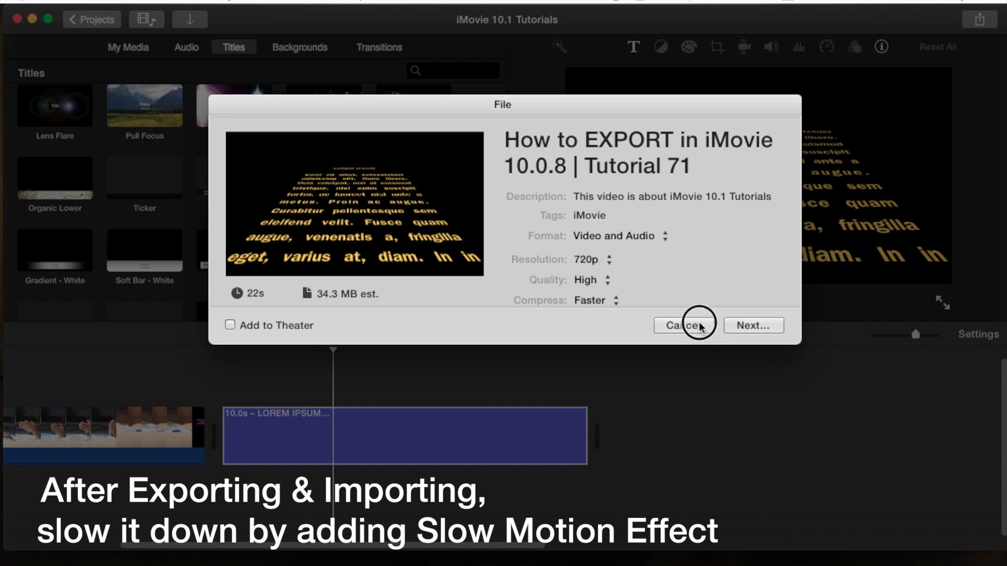
Cancel the export, stretch and play the Far Far Away title, then delete it.
click(699, 325)
drag(587, 412, 790, 410)
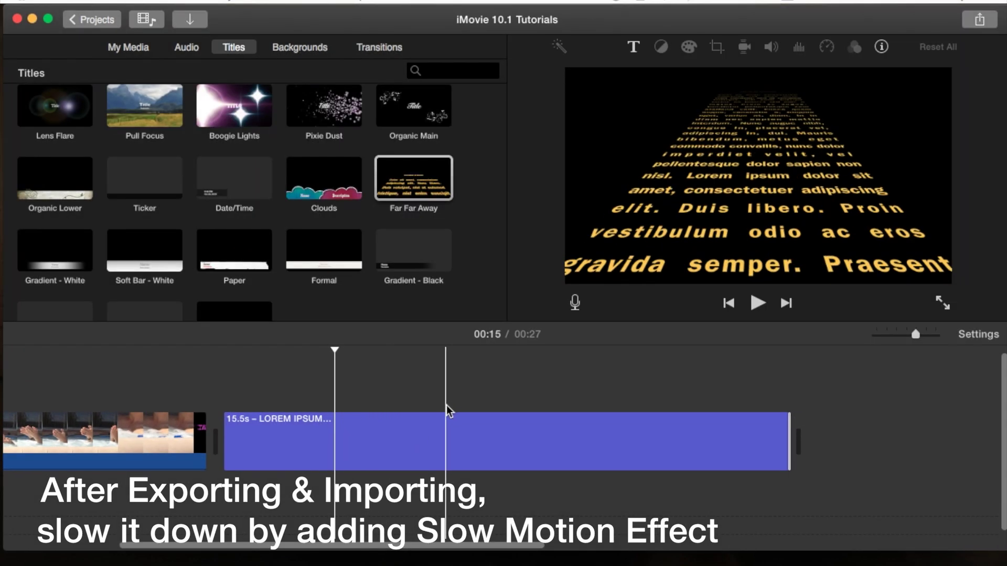
key(space)
key(space)
click(550, 420)
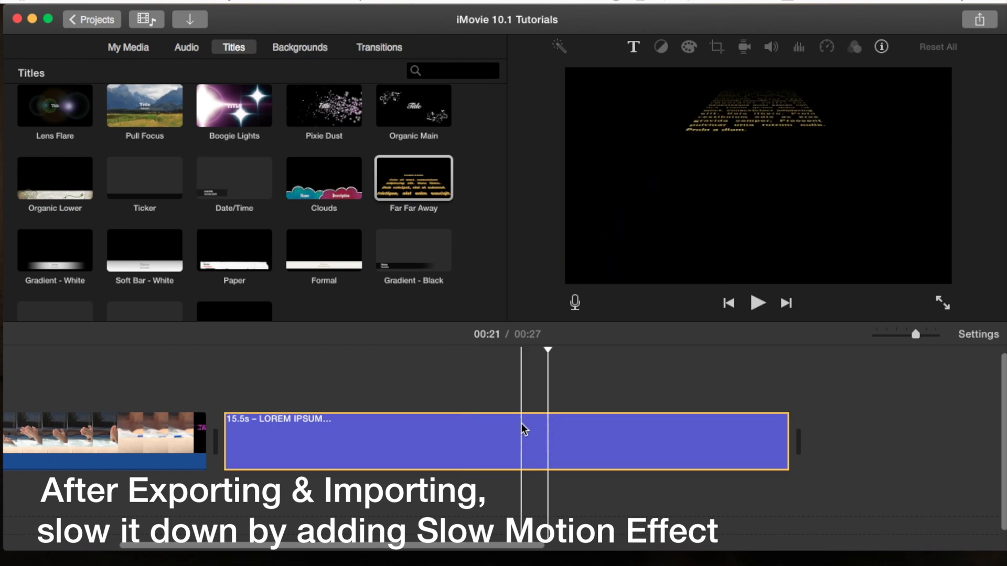
key(Delete)
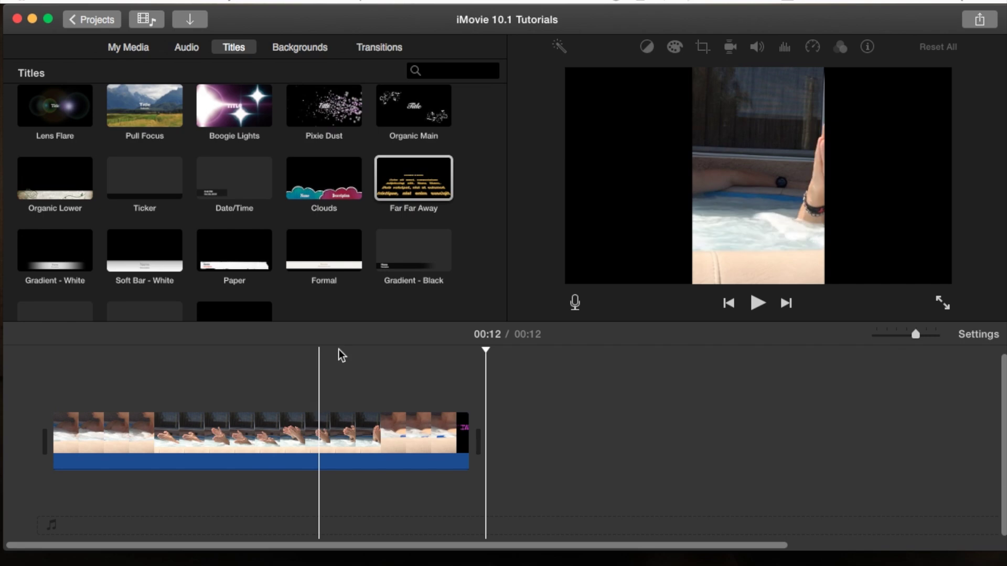
Add a new 10-second Far Far Away title after the video and preview it at 00:17.
drag(415, 186, 610, 417)
scroll(663, 382, right, 5)
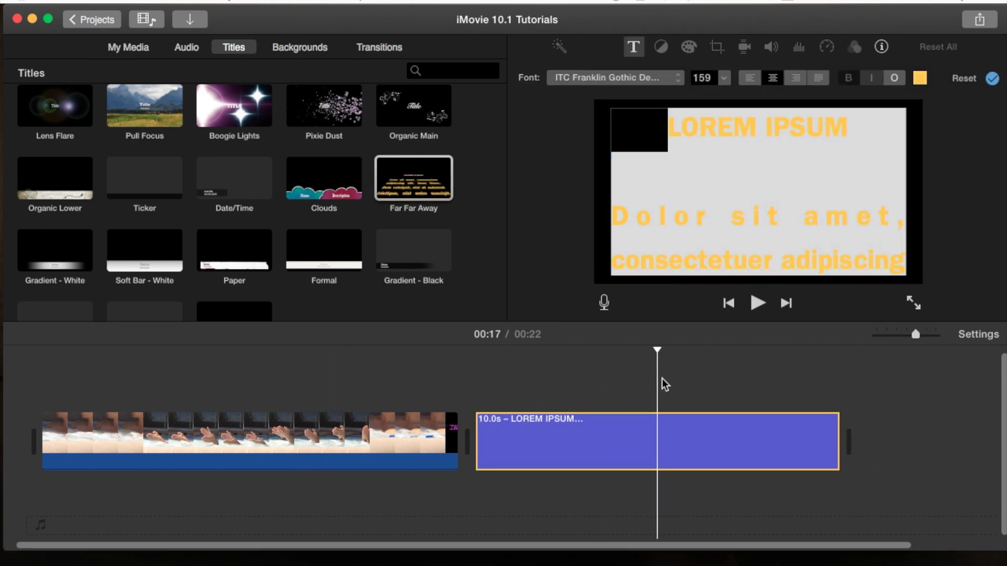
click(528, 391)
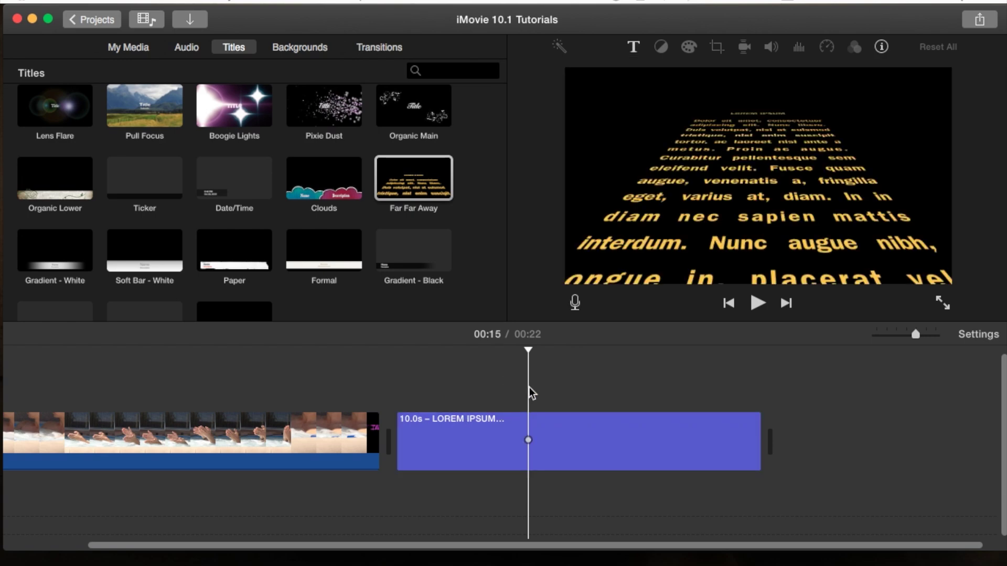
click(583, 393)
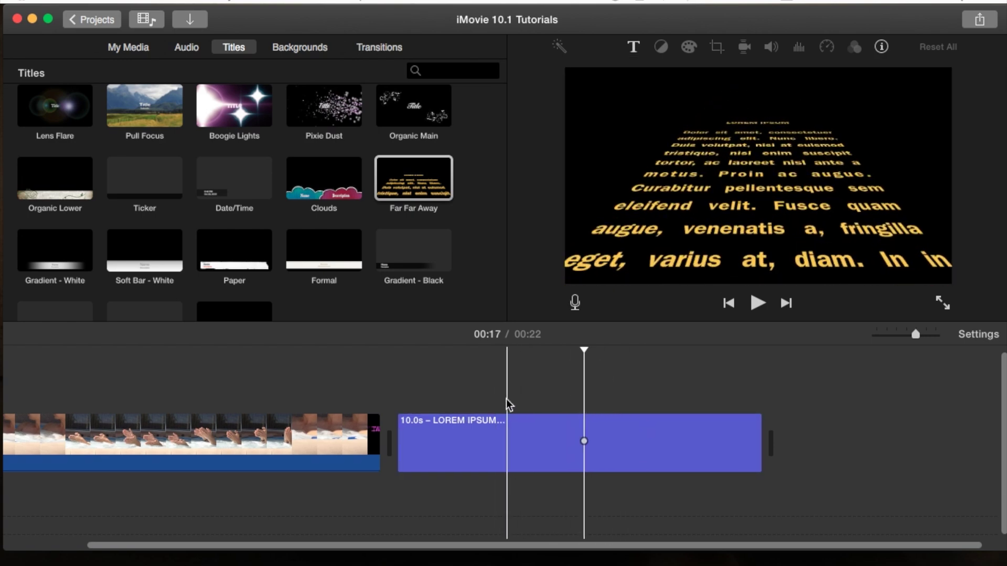
scroll(411, 228, up, 3)
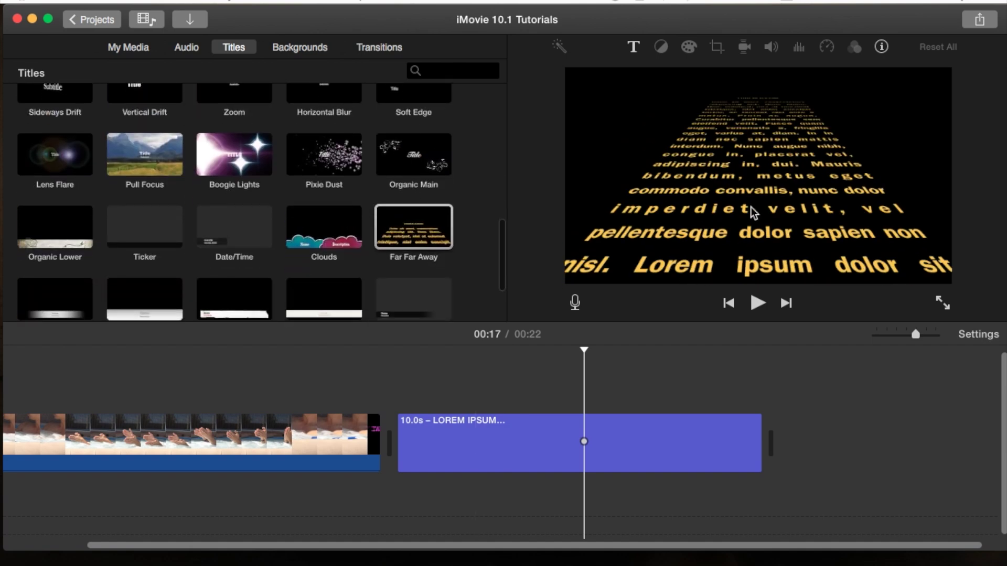
scroll(315, 173, up, 5)
click(308, 176)
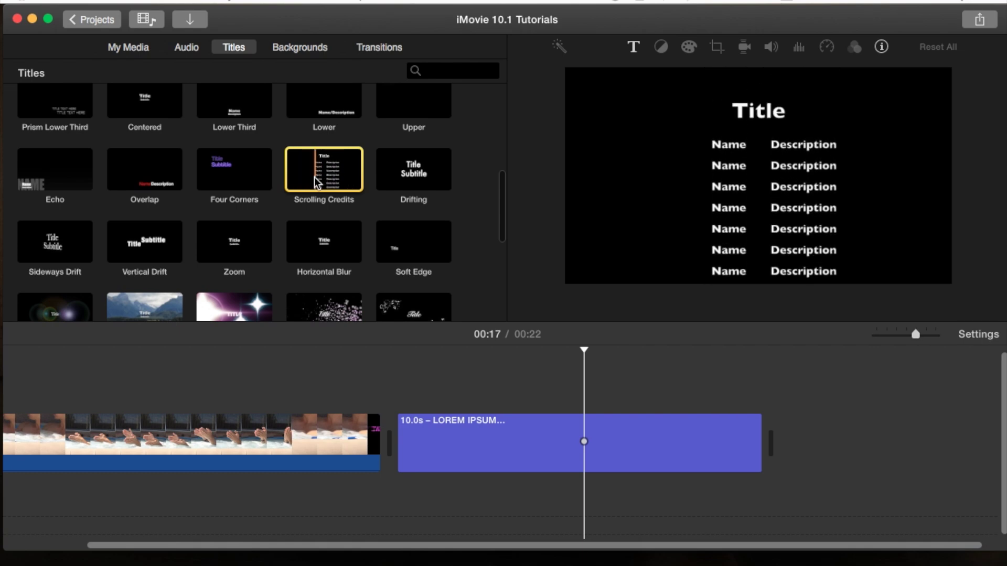
scroll(321, 178, down, 5)
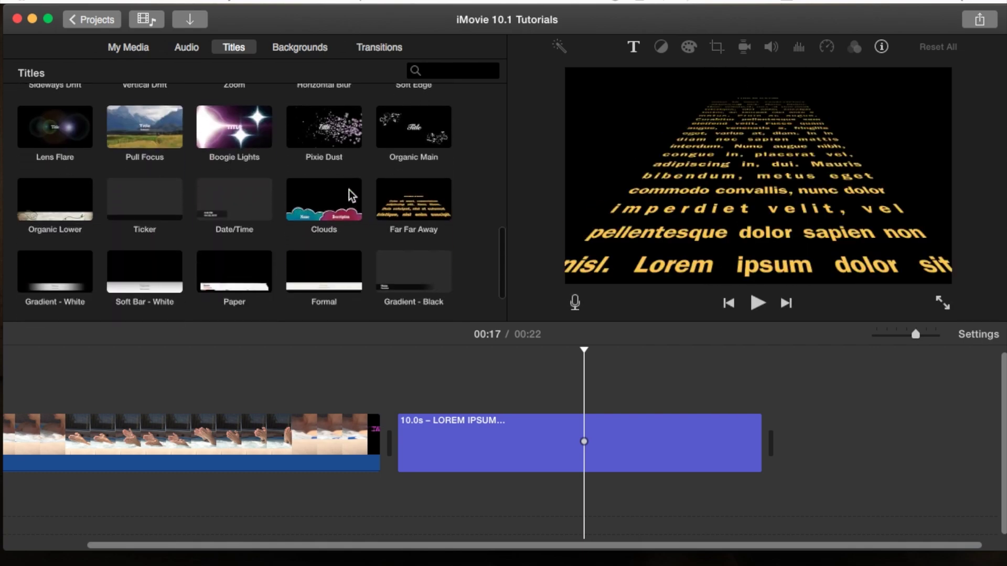